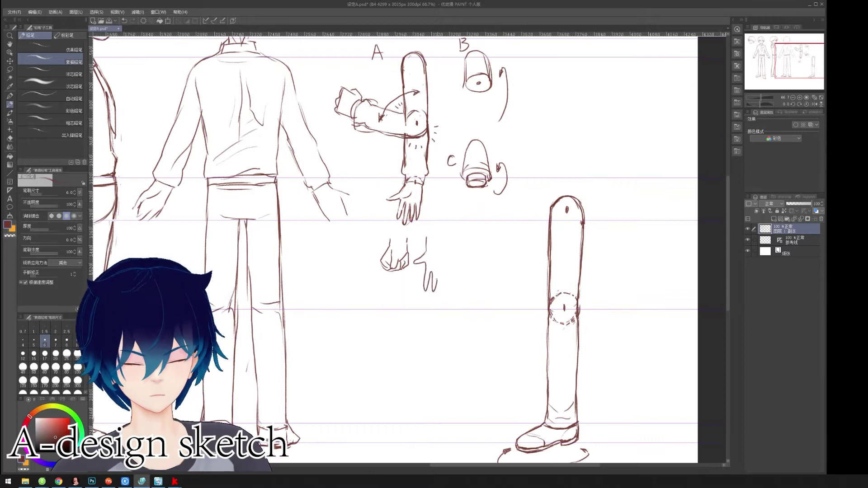
Sketch the wrist and hand poses of group D below the arm study and enclose them in a loose circle.
mouse_move(431, 261)
left_mouse_down()
mouse_move(362, 277)
mouse_move(438, 312)
left_mouse_up()
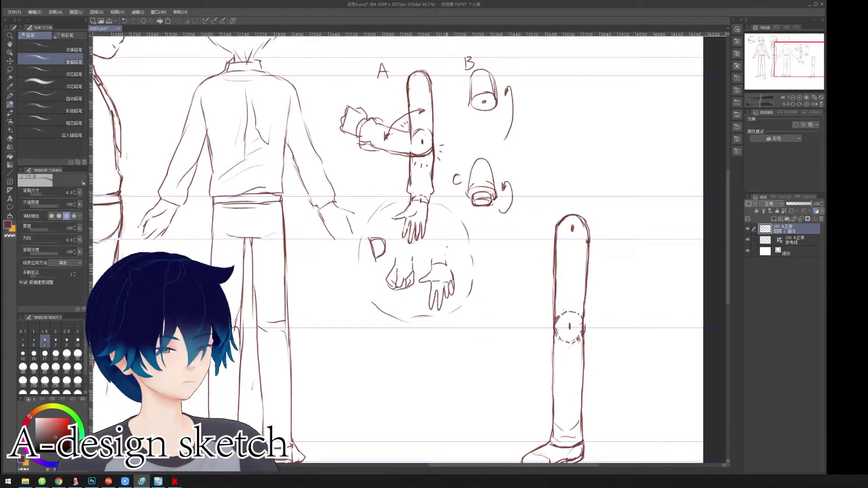
left_click_drag(447, 247, 317, 51)
mouse_move(437, 263)
left_mouse_down()
mouse_move(438, 313)
mouse_move(428, 261)
left_mouse_up()
mouse_move(450, 245)
left_mouse_down()
mouse_move(557, 314)
mouse_move(518, 303)
left_mouse_up()
Add foot-rotation guides to the leg study and sketch its rounded foreshortened leg views alongside.
left_click_drag(479, 334, 573, 316)
left_click_drag(516, 181, 437, 242)
left_click_drag(497, 151, 533, 138)
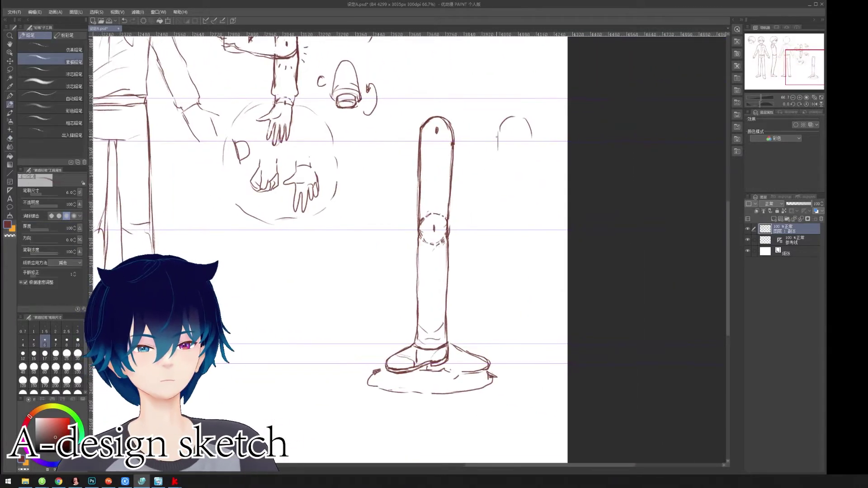
left_click_drag(548, 267, 557, 304)
left_click_drag(452, 226, 506, 246)
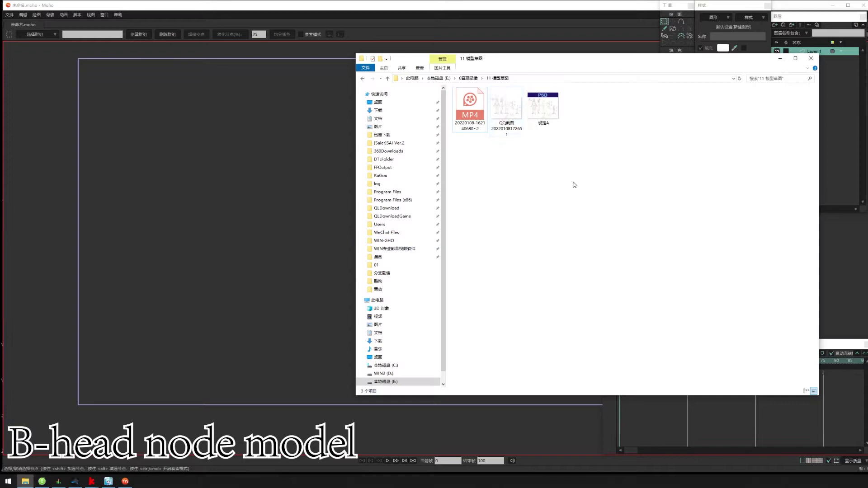
Switch to Moho, import the QQ screenshot of the character sketch as a reference layer, and dim unselected layers.
left_click_drag(507, 111, 257, 205)
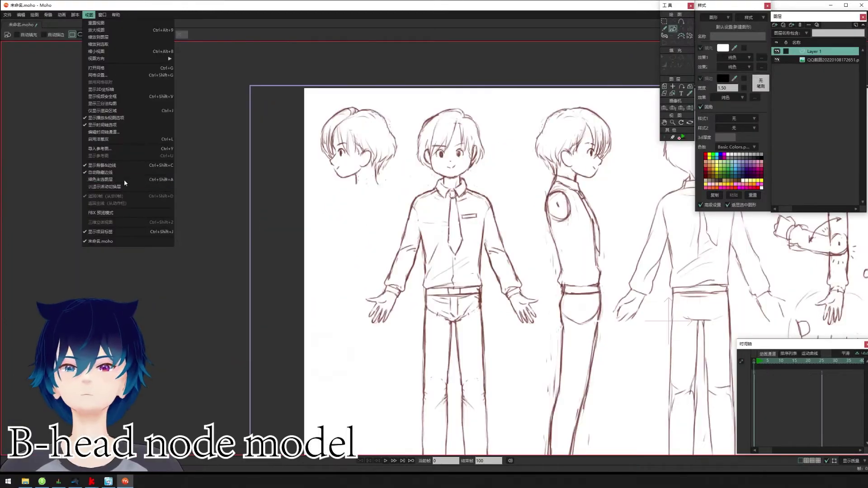
left_click(125, 182)
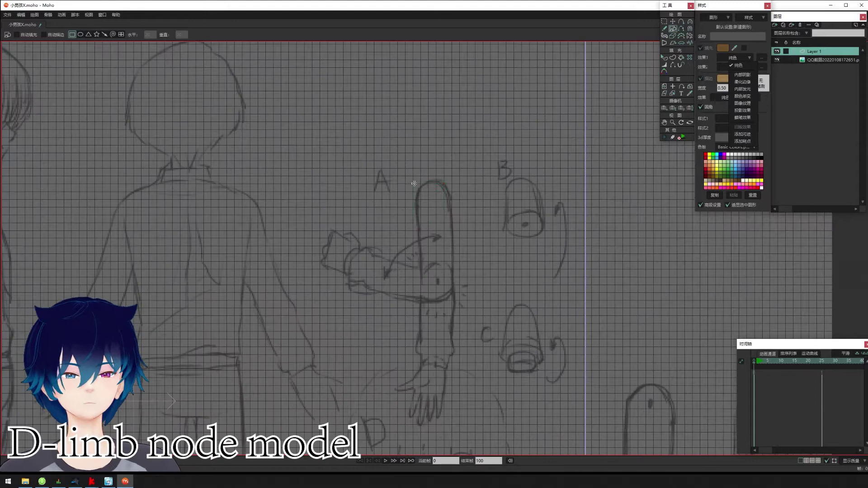
Outline the upper arm and forearm over sketch A as rounded capsules that overlap in an elbow circle.
key("t")
left_click_drag(413, 195, 420, 197)
scroll(498, 179, "up", 3)
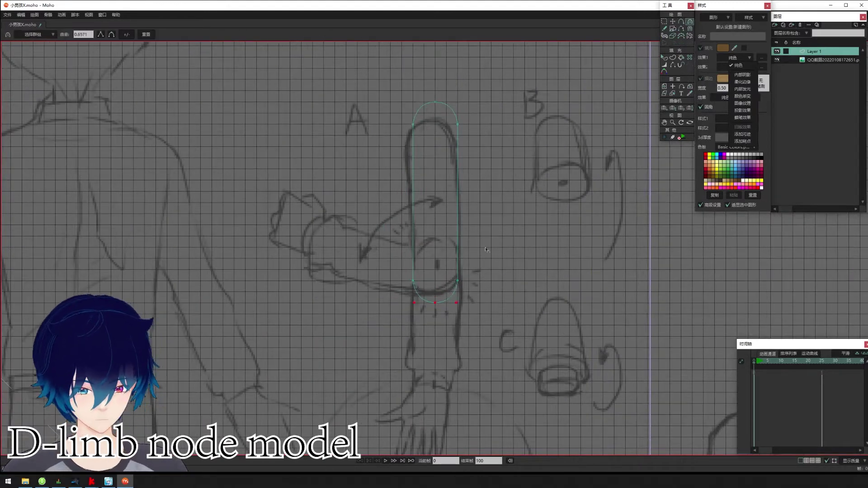
key("t")
left_click_drag(499, 326, 441, 333)
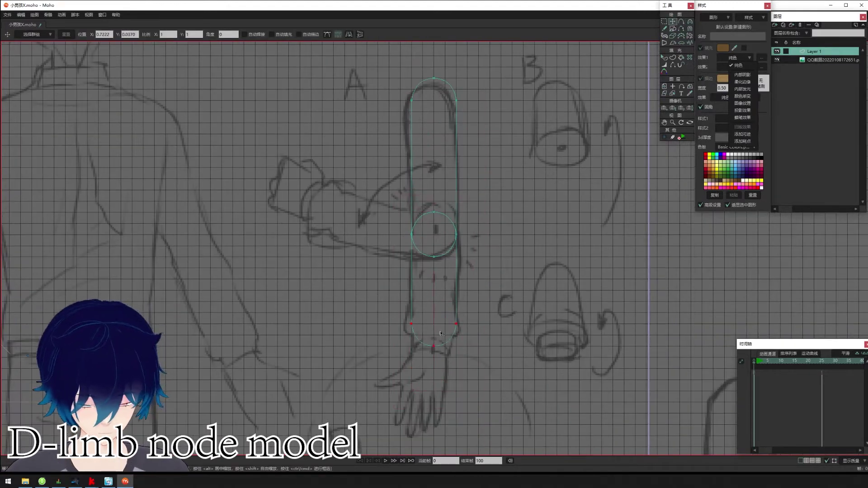
Add and move points at the forearm's lower end to shape the flared sleeve and its narrow cuff.
key("a")
key("ctrl+g")
scroll(414, 308, "up", 2)
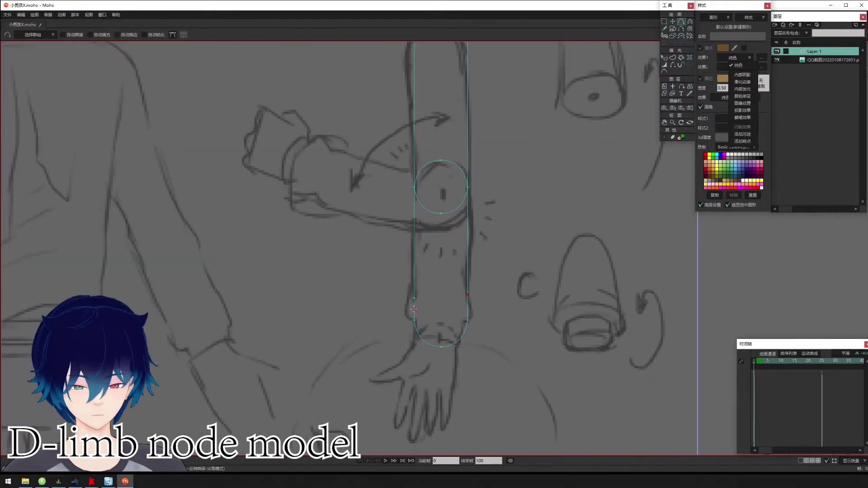
scroll(443, 329, "up", 2)
key("a")
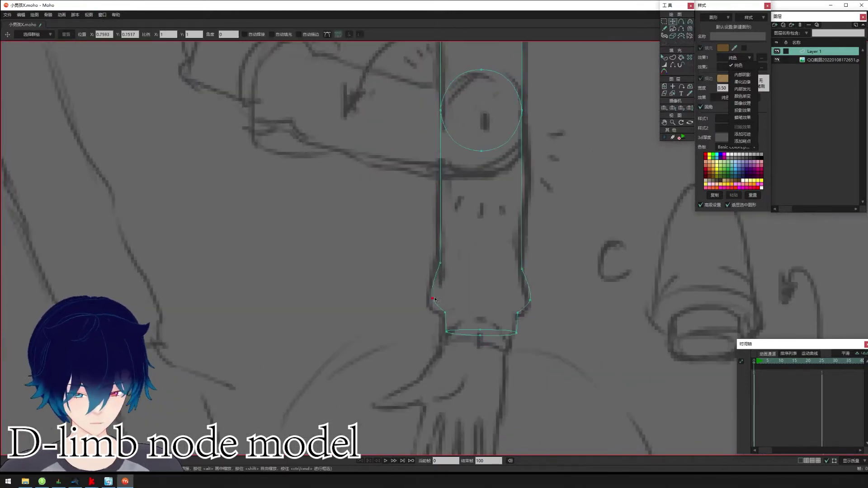
scroll(443, 329, "up", 3)
left_click_drag(471, 294, 519, 290)
Add the cuff fold lines and button, and extend a rounded palm outline from the wrist over the hand sketch.
scroll(528, 293, "down", 3)
left_click_drag(441, 237, 440, 245)
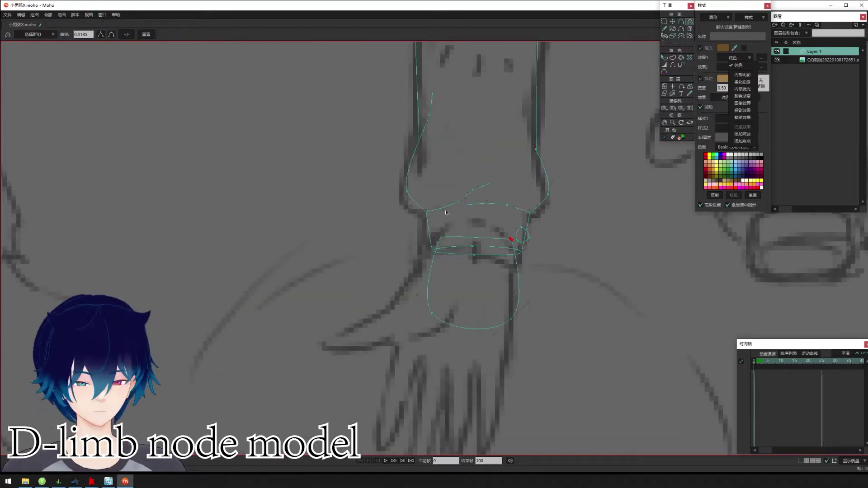
key("a")
left_click_drag(468, 307, 480, 386)
scroll(515, 239, "down", 3)
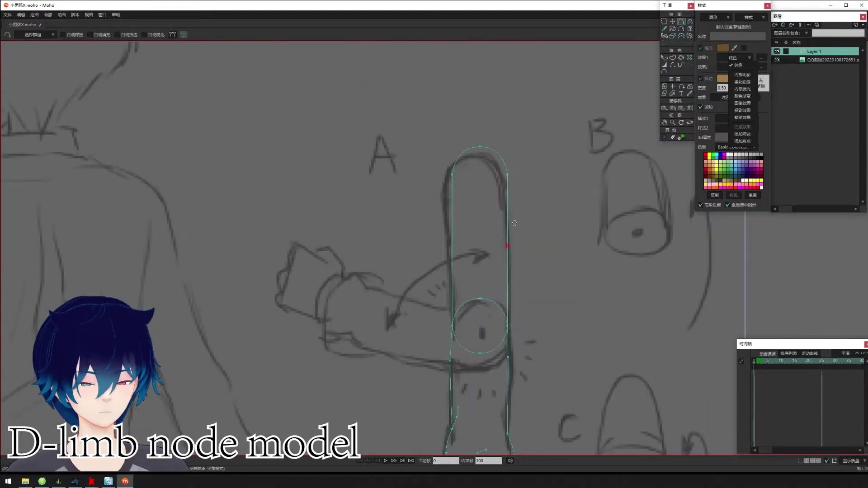
Refine the arm's side points and outline the leg as two rounded capsules with a knee circle over the leg sketch.
scroll(511, 221, "up", 3)
scroll(438, 220, "down", 3)
key("g")
key("ctrl+g")
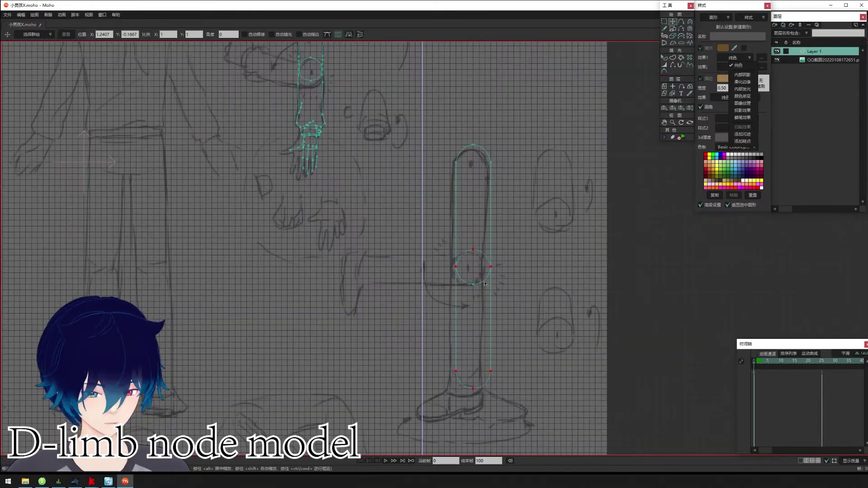
Flatten the lower leg into a trouser hem, add fold lines, and outline the shoe over the sketch.
scroll(479, 345, "up", 1)
scroll(525, 343, "up", 1)
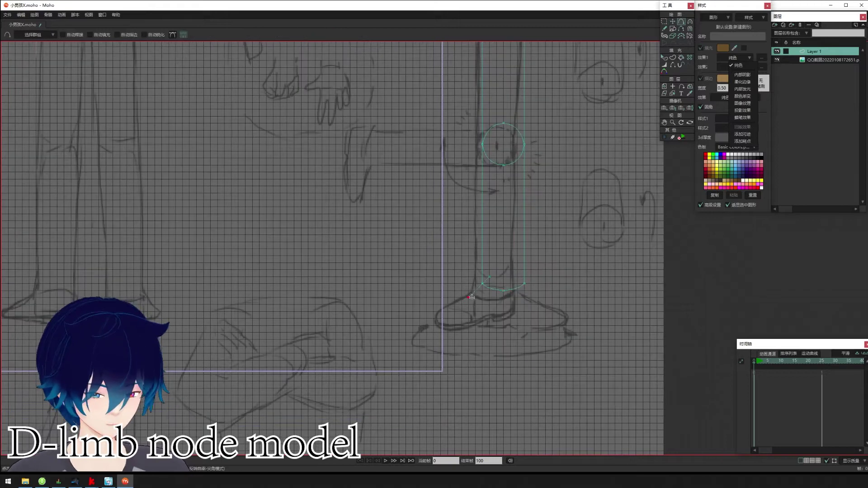
key("ctrl+g")
scroll(531, 358, "up", 1)
scroll(484, 387, "up", 2)
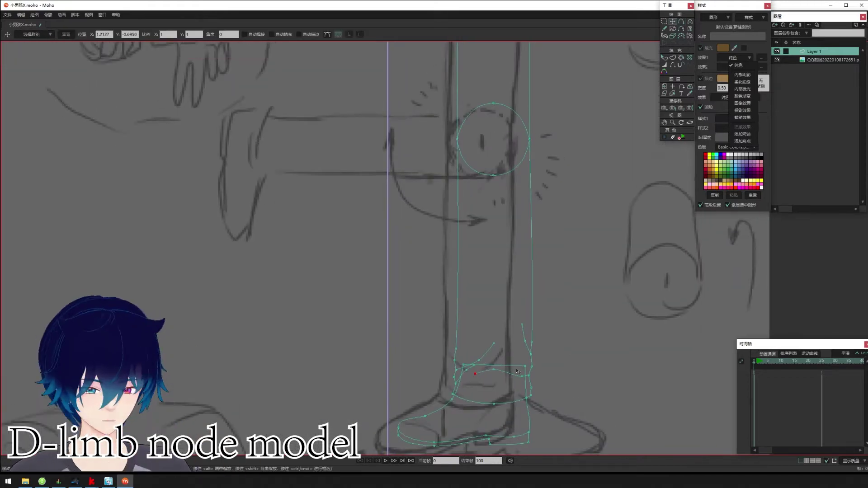
key("a")
scroll(488, 275, "up", 5)
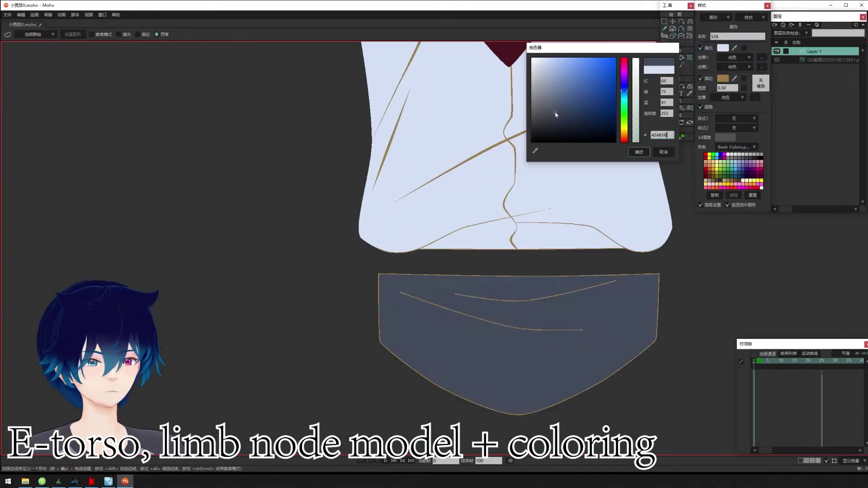
Pick a dark blue-grey fill colour for the pelvis shape.
left_click_drag(556, 116, 570, 184)
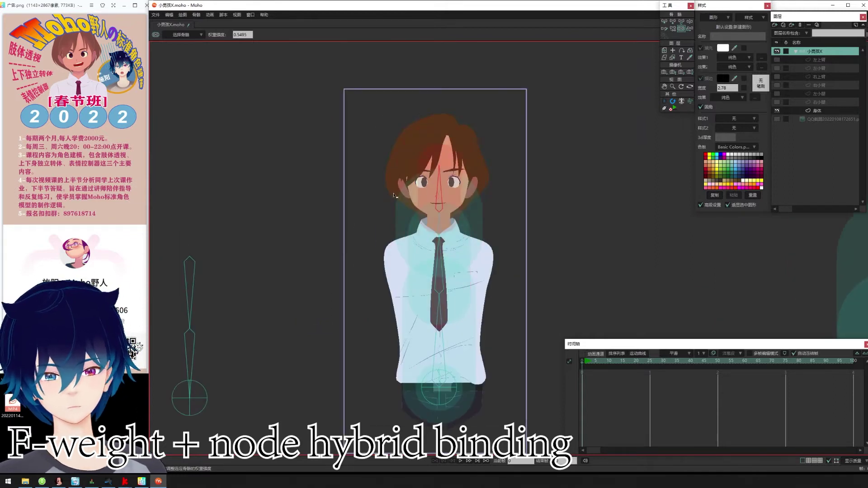
Parent the eye and mouth control bones to the bone at the neck and bind the head's points to the head bone.
left_click(415, 225)
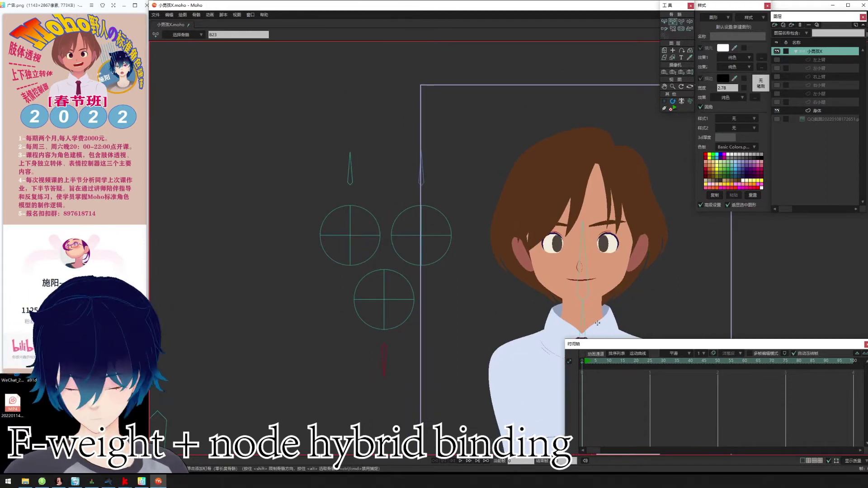
key("p")
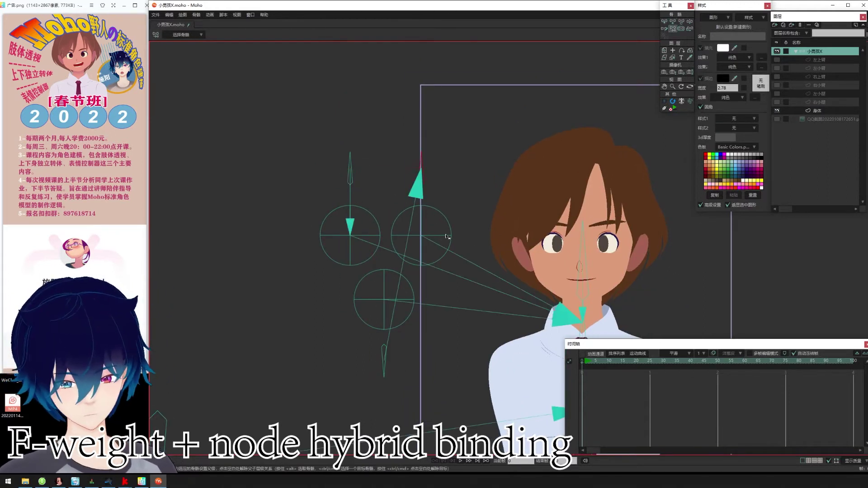
type("90")
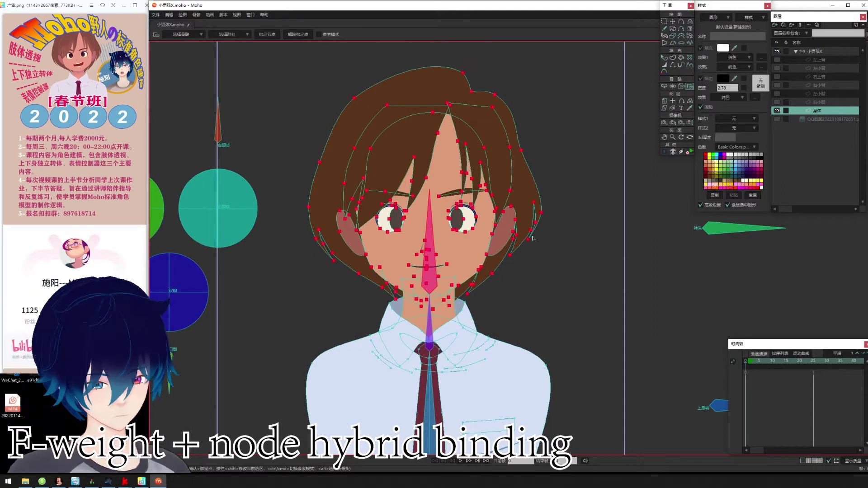
scroll(540, 297, "up", 3)
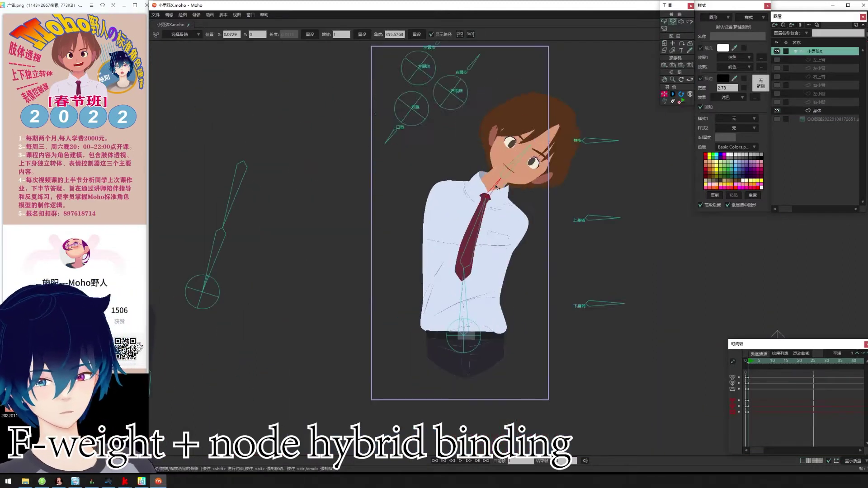
In the 转头 action, move the face and hair points to match the side-turned head sketch.
scroll(460, 247, "up", 3)
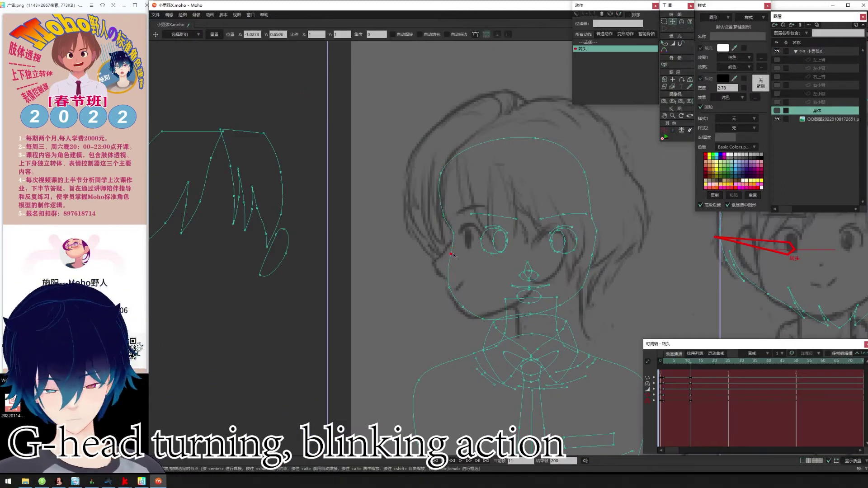
key("c")
scroll(447, 281, "up", 2)
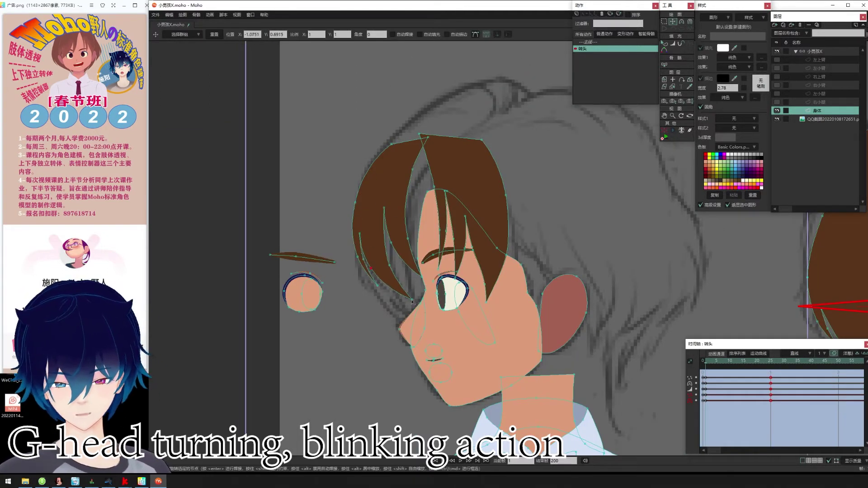
left_click_drag(371, 211, 400, 250)
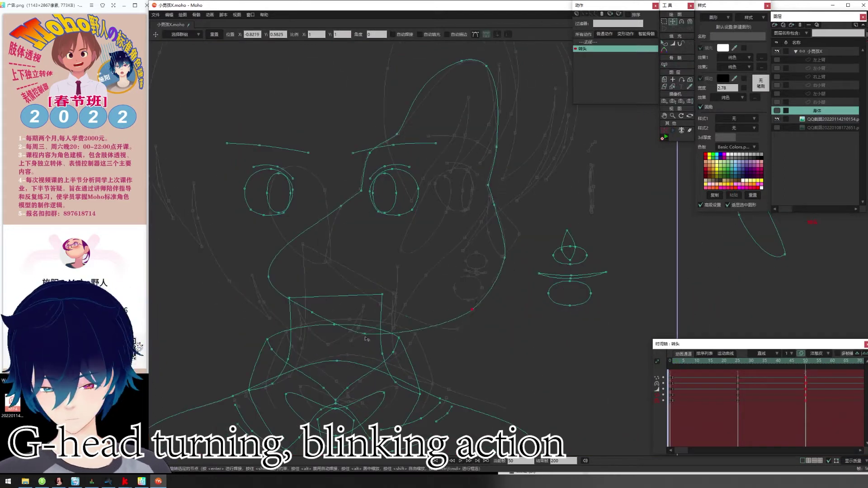
Reshape the face, chin and cheek points at frame 50 of the 转头 action and close the render preview.
left_click_drag(354, 201, 419, 234)
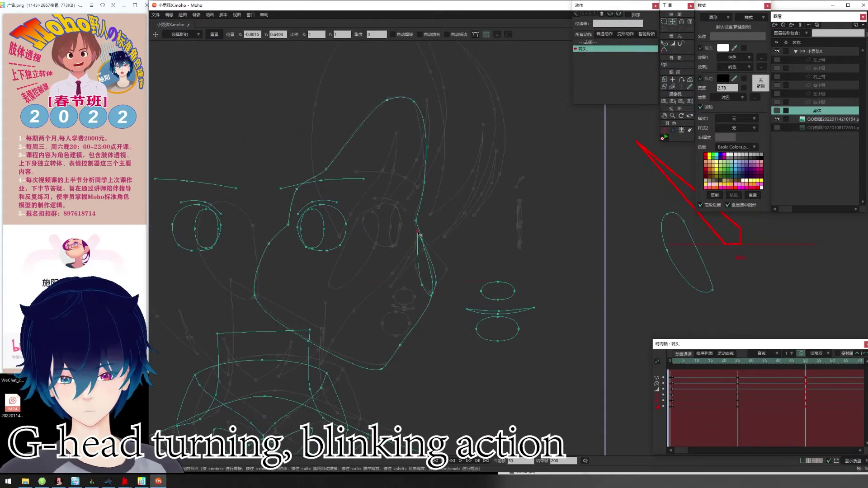
left_click_drag(400, 274, 450, 276)
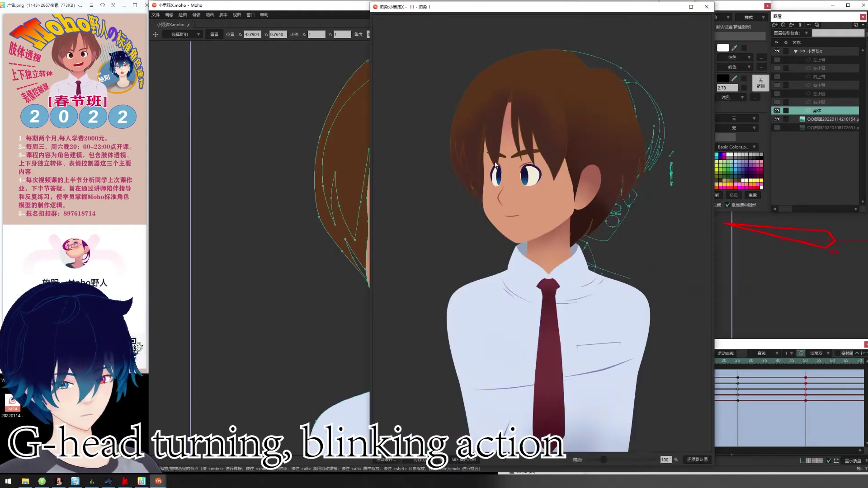
left_click(708, 8)
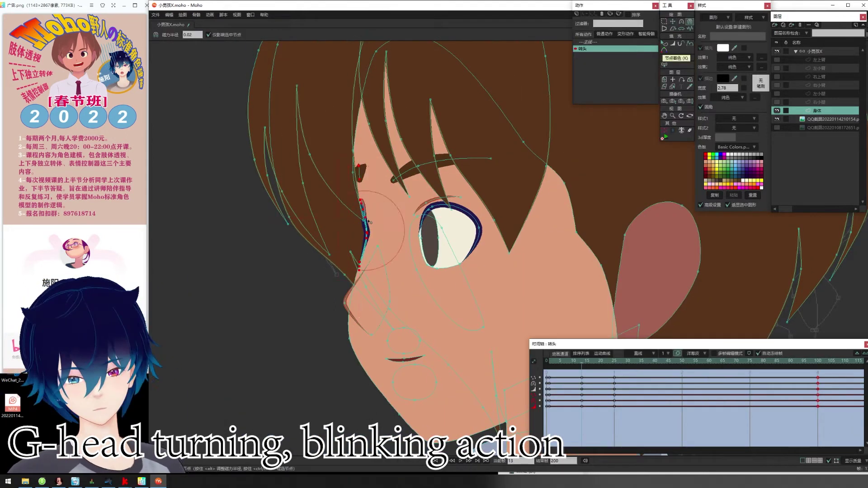
scroll(375, 206, "down", 5)
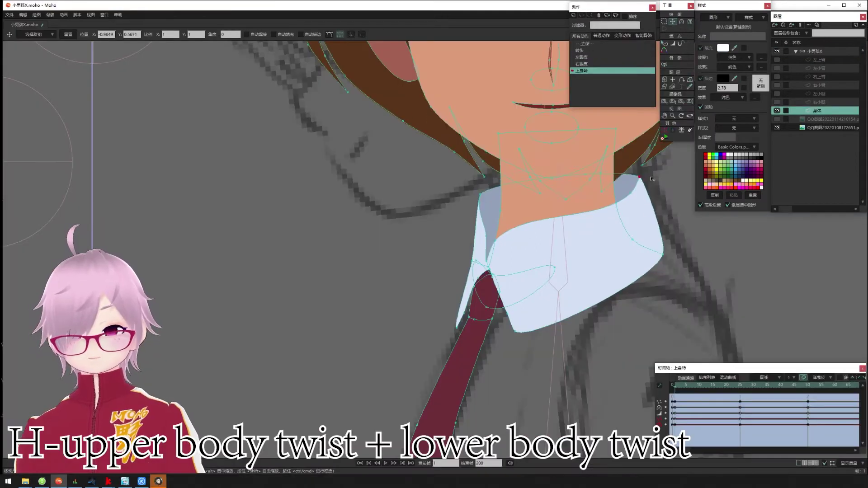
In the 上身转 action, adjust the shirt collar and tie knot points to match the turned torso sketch.
key("c")
left_click(662, 254)
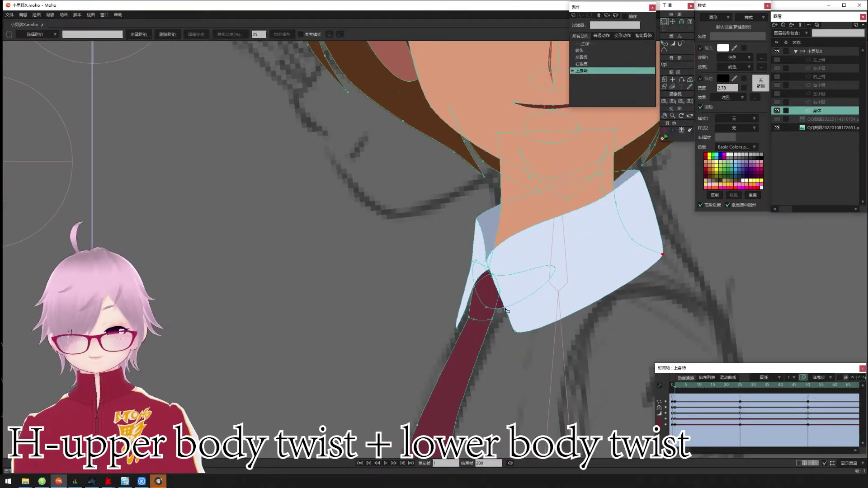
key("t")
left_click_drag(507, 311, 483, 270)
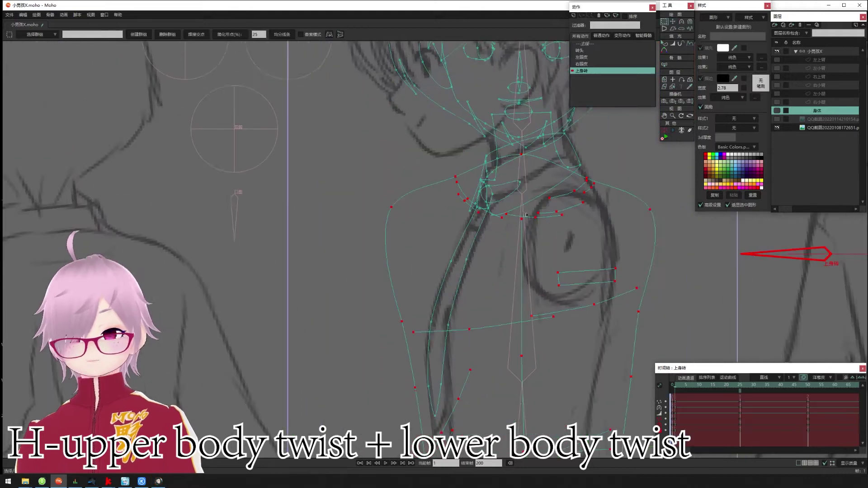
scroll(393, 275, "down", 5)
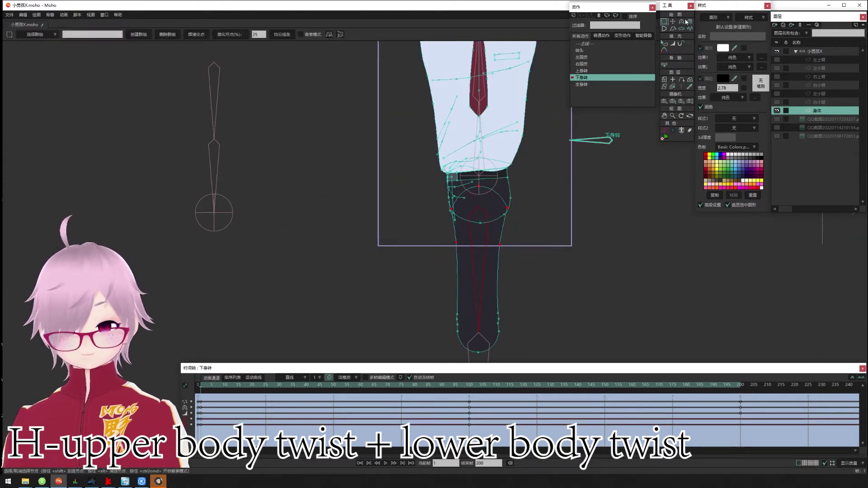
Choose a point-shaping tool and go to frame 25 of the 下身转 action.
left_click(687, 22)
left_click(268, 393)
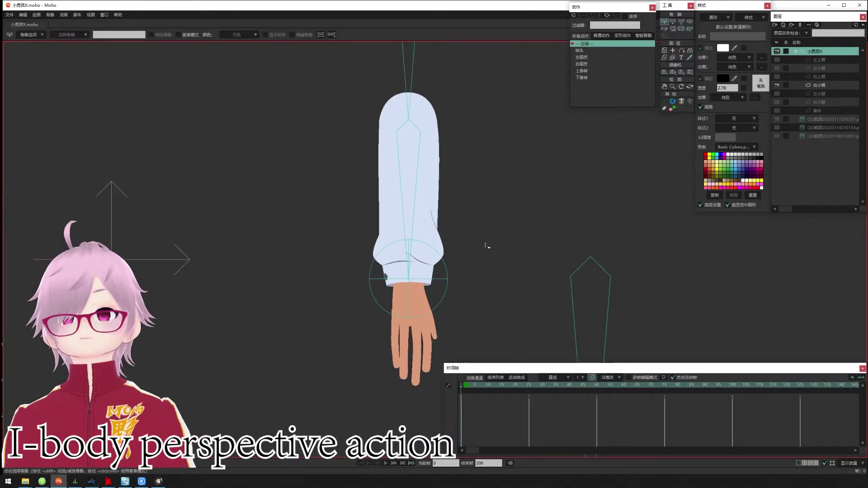
Add control bones beside the right forearm and at its wrist and elbow, with the elbow bone's strength at 0.
key("a")
scroll(487, 246, "down", 2)
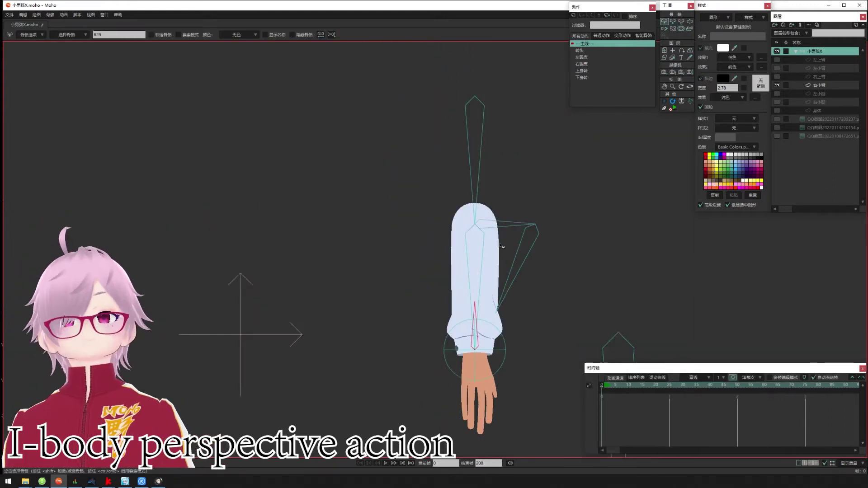
key("s")
Name the elbow control bone 右肘.
type("b")
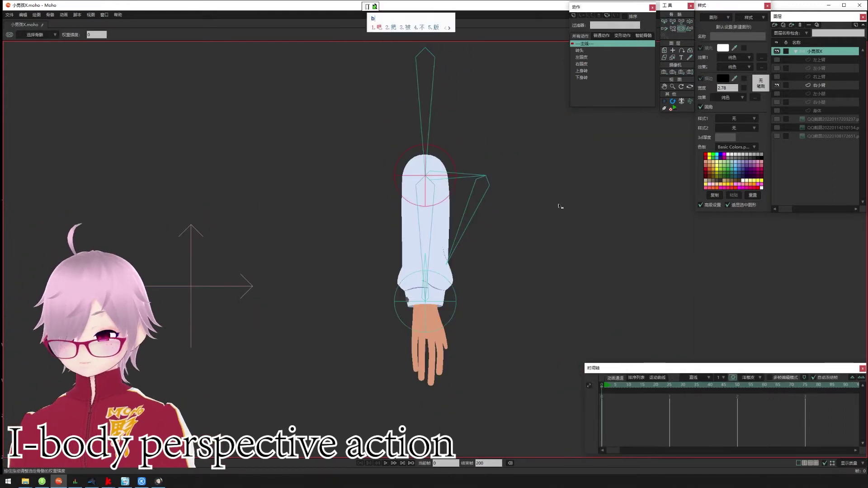
type("右肘")
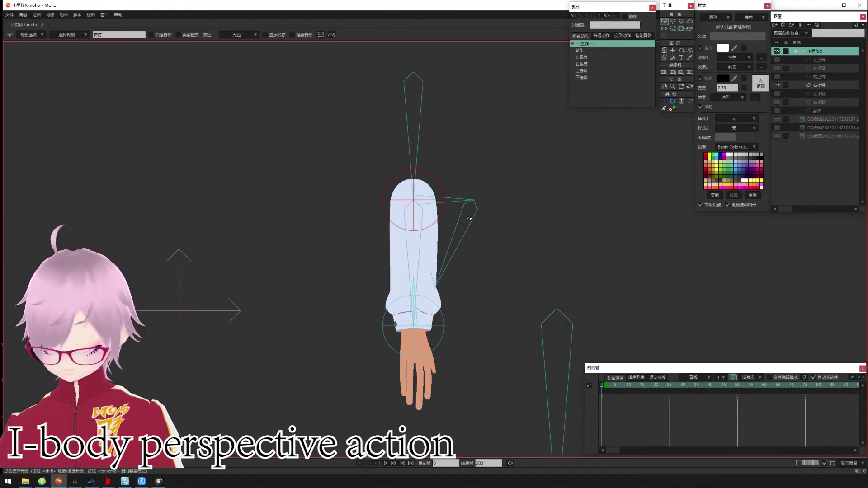
Name the slanted control bone beside the right forearm 右手缩放 and open its bone constraint options.
type("z")
left_click(438, 328)
left_click(453, 251)
left_click(30, 34)
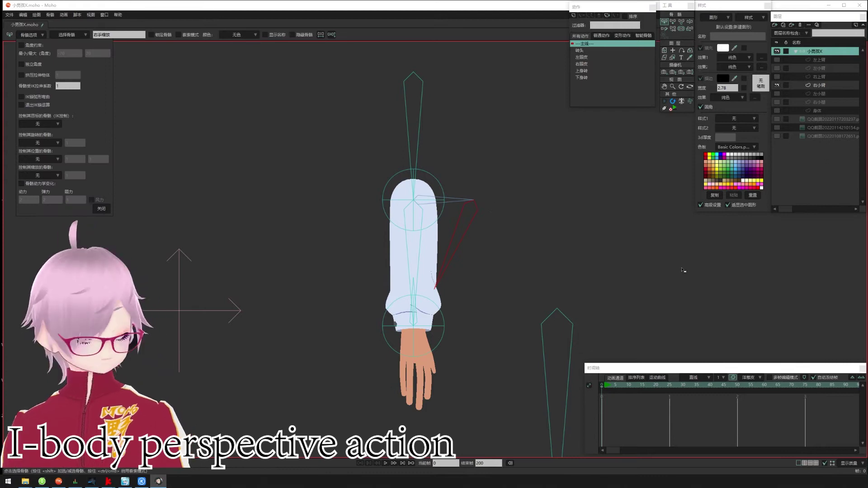
Test the right arm's control bones on frame 1, return to frame 0 and select the elbow bone.
key("t")
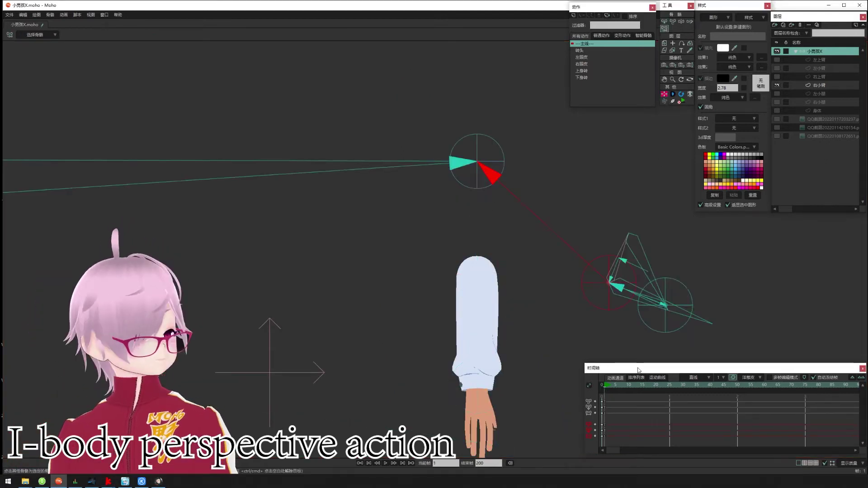
left_click(604, 388)
key("z")
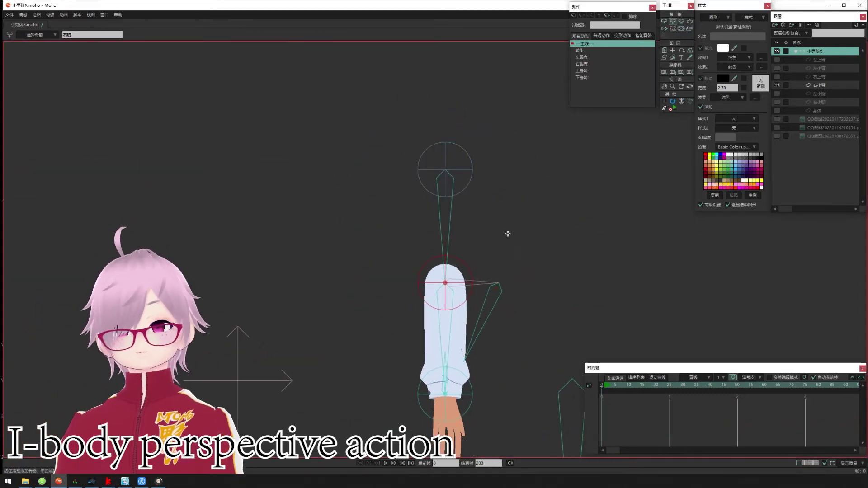
left_click(453, 268)
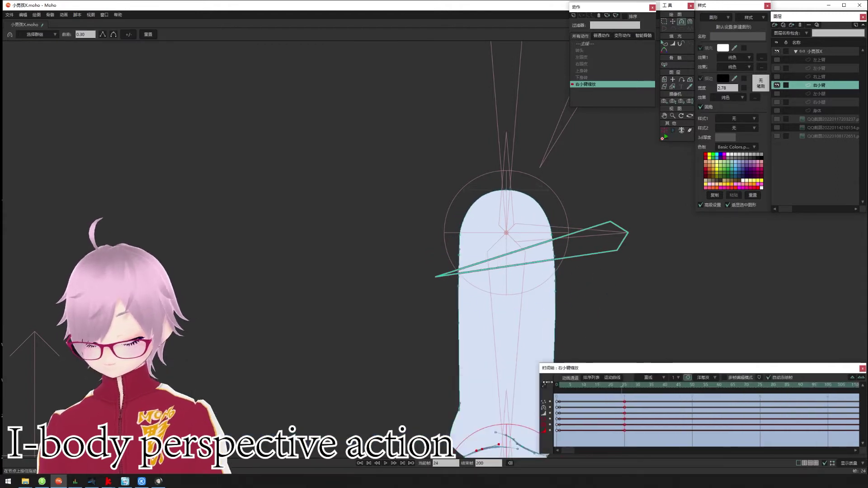
In the 右小臂缩放 action, reshape the right forearm's points into a foreshortened, end-on view of the sleeve.
left_click_drag(426, 377, 493, 212)
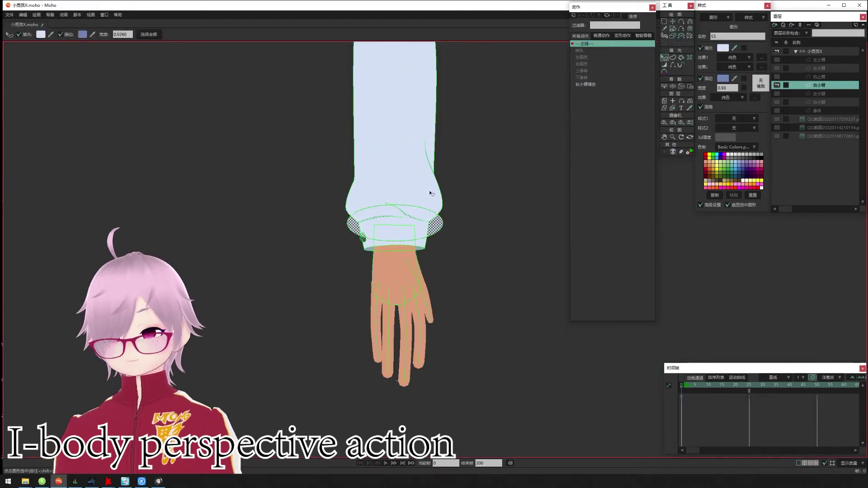
scroll(431, 193, "up", 3)
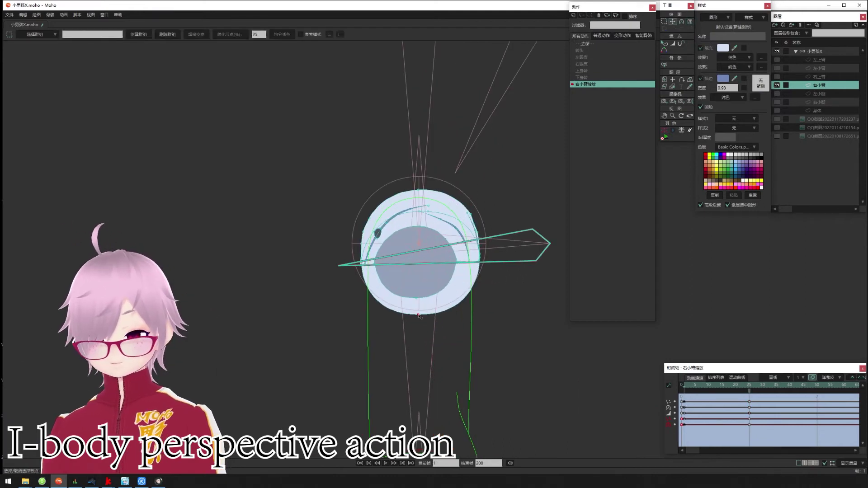
scroll(445, 329, "up", 3)
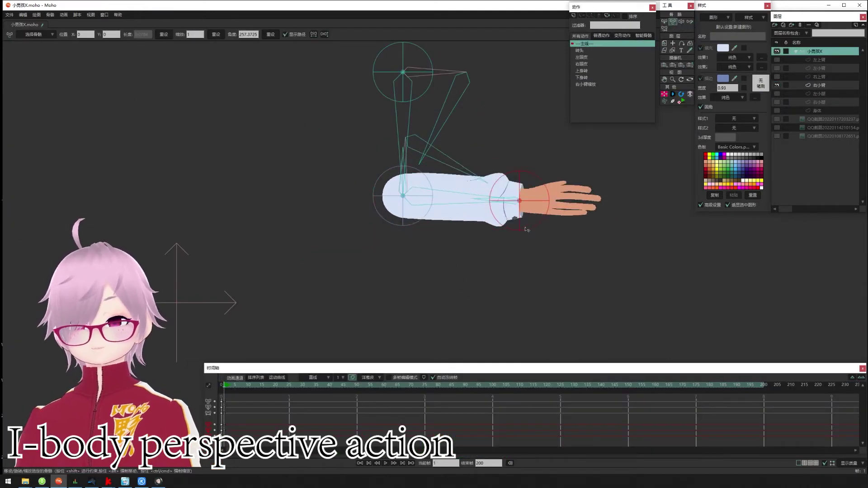
Move the right wrist control bone on frame 1 of the main timeline to test the forearm's movement.
left_click_drag(527, 230, 495, 212)
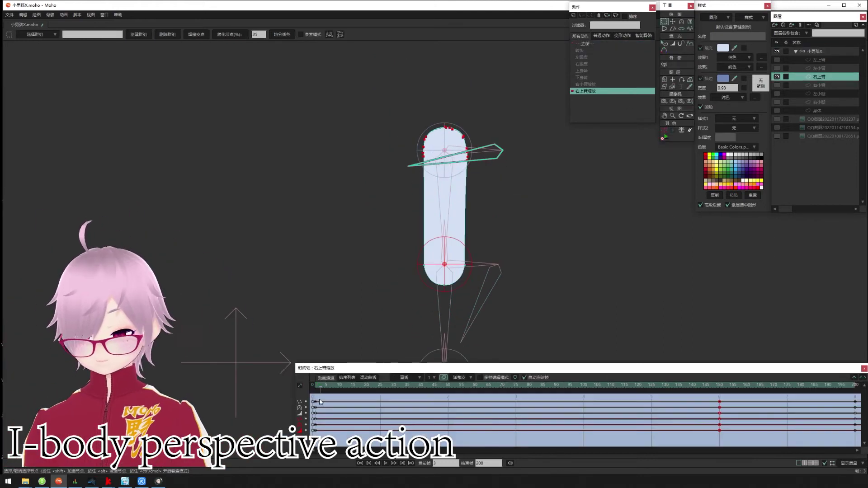
scroll(511, 234, "up", 5)
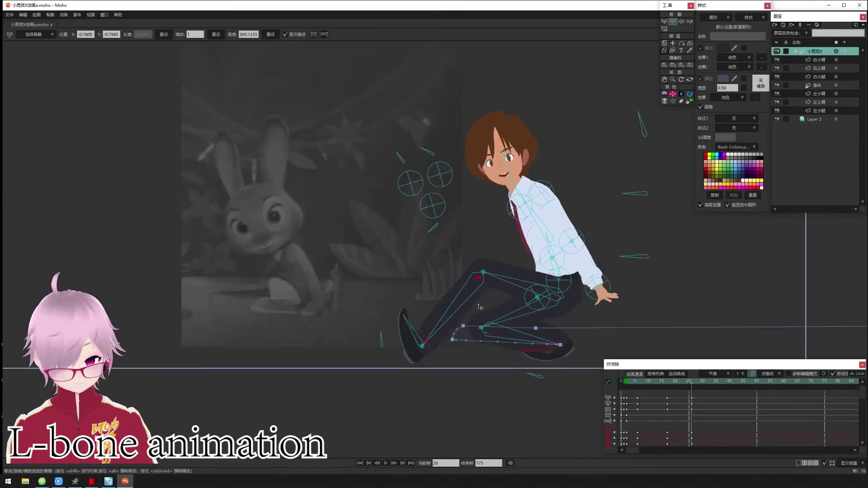
Pose the boy's leg and pelvis bones at frames 26 and 40 to follow the rabbit reference footage.
left_click_drag(479, 307, 504, 367)
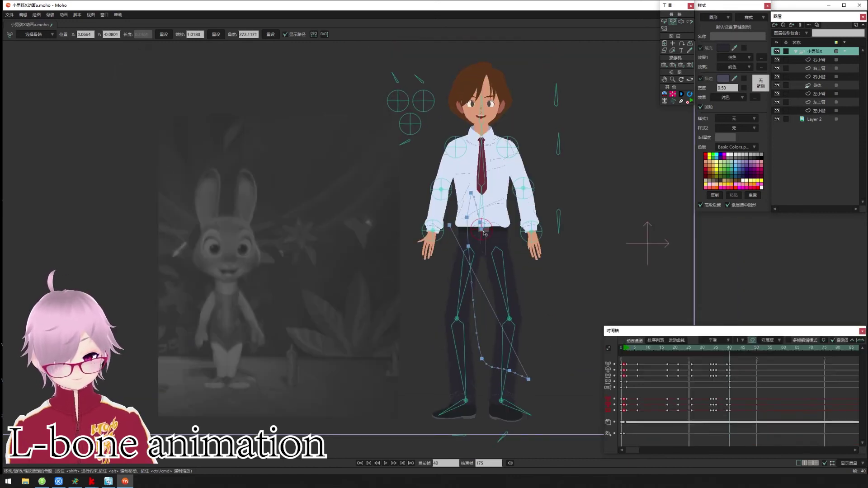
left_click(737, 350)
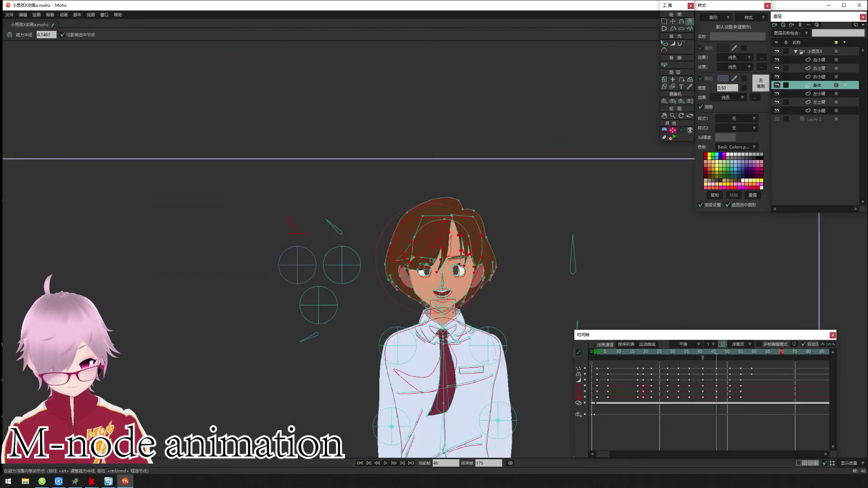
Adjust the 左小臂 sleeve points with the Magnet tool at frames 35 and 38.
scroll(481, 257, "up", 5)
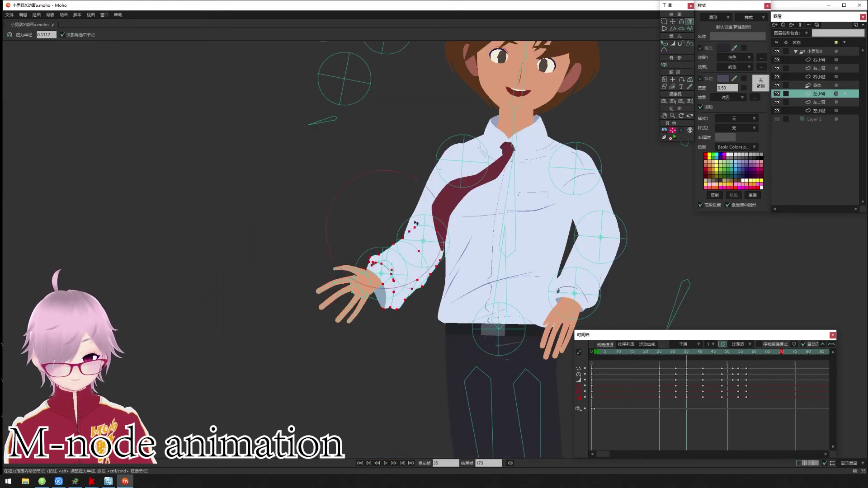
scroll(415, 223, "up", 5)
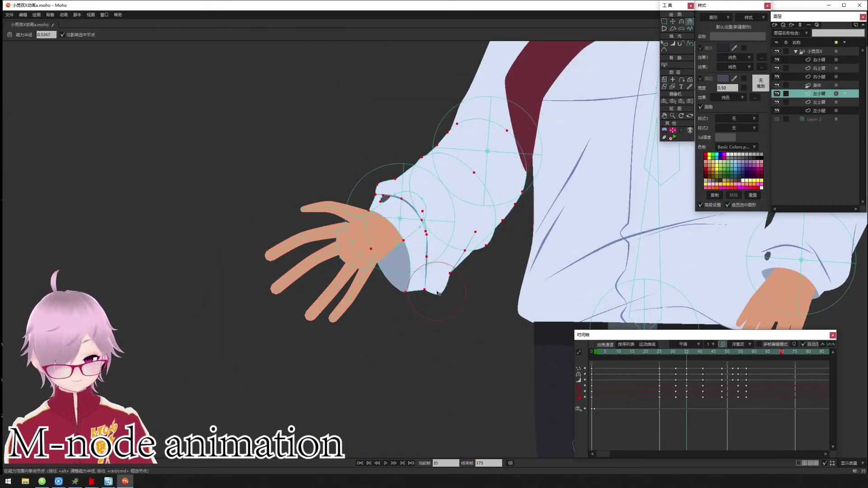
scroll(475, 233, "down", 5)
left_click(696, 369)
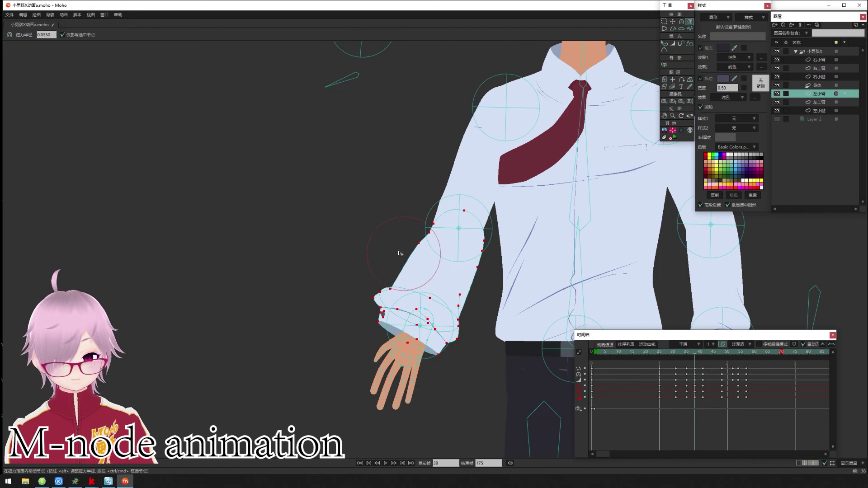